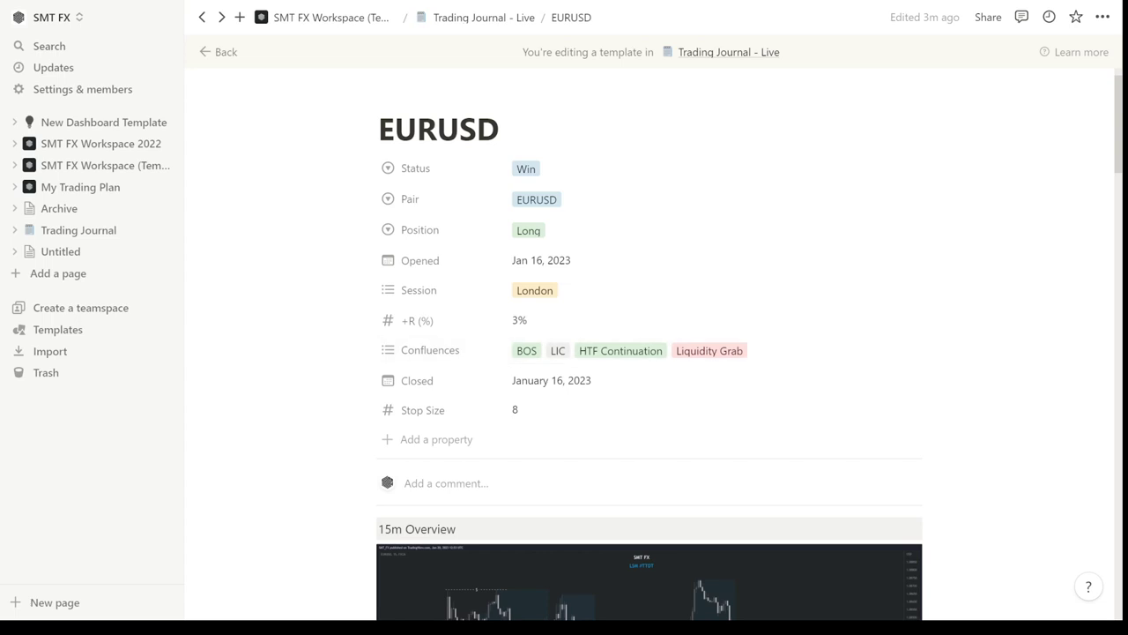
{"action": "scroll", "coordinate": [705, 335], "scroll_direction": "down", "scroll_amount": 2}
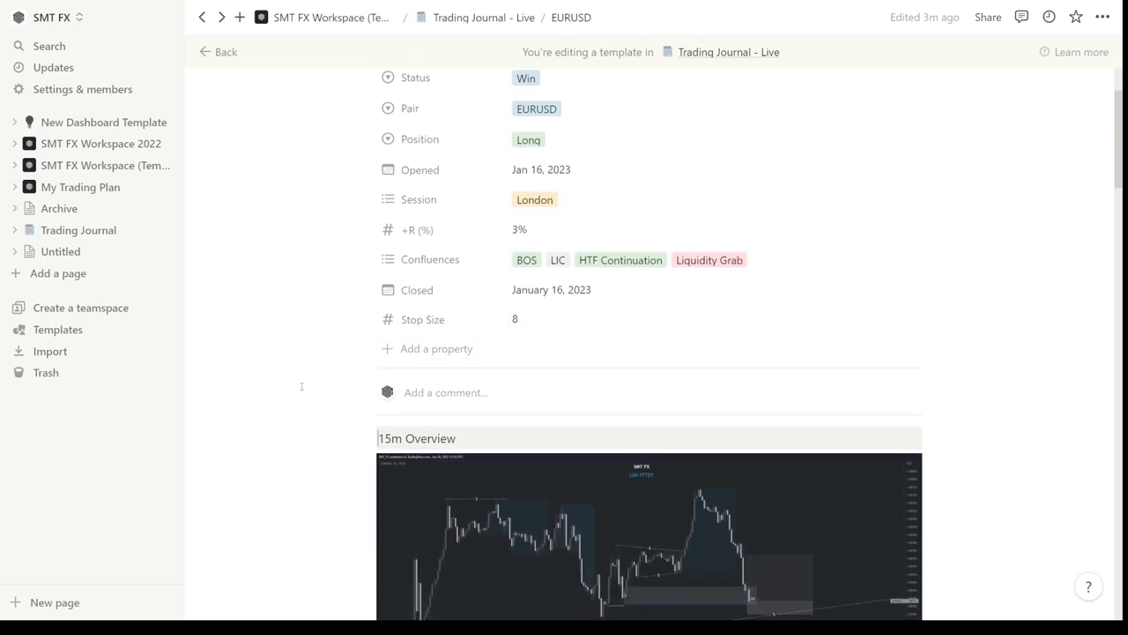
{"action": "scroll", "coordinate": [302, 386], "scroll_direction": "down", "scroll_amount": 3}
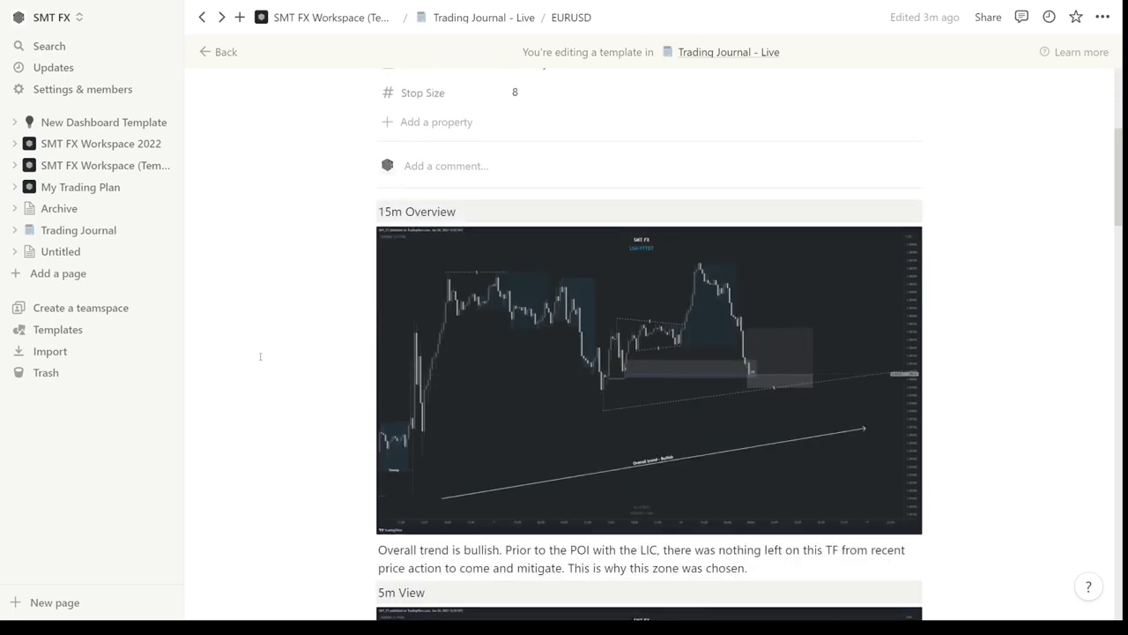
{"action": "left_click", "coordinate": [291, 220]}
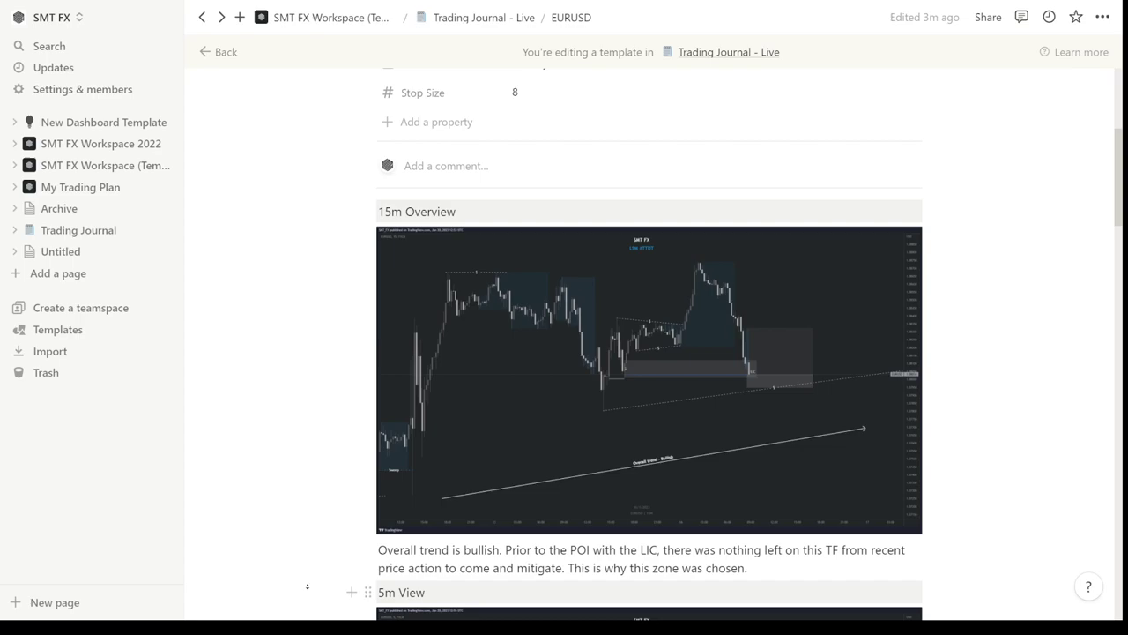
{"action": "scroll", "coordinate": [300, 330], "scroll_direction": "down", "scroll_amount": 10}
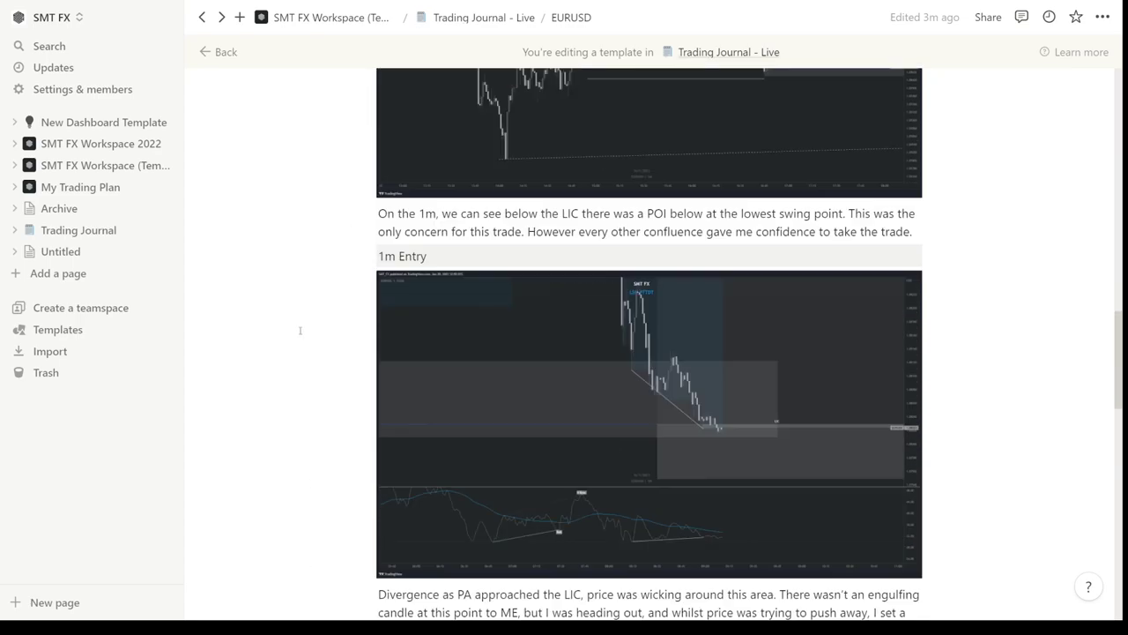
{"action": "scroll", "coordinate": [299, 331], "scroll_direction": "down", "scroll_amount": 15}
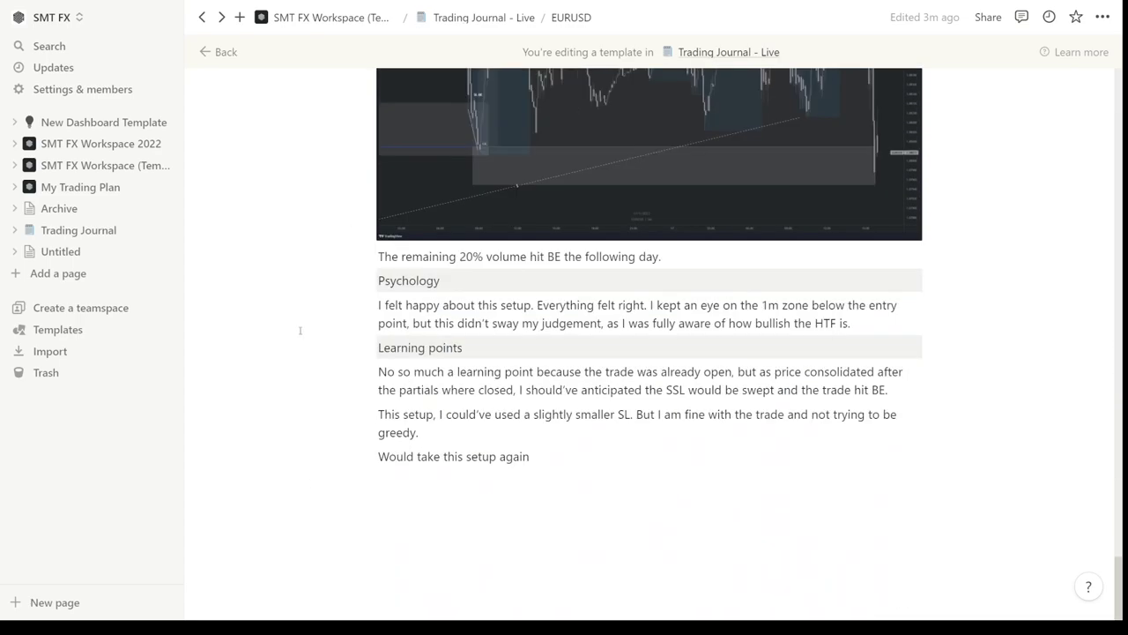
{"action": "scroll", "coordinate": [300, 330], "scroll_direction": "up", "scroll_amount": 15}
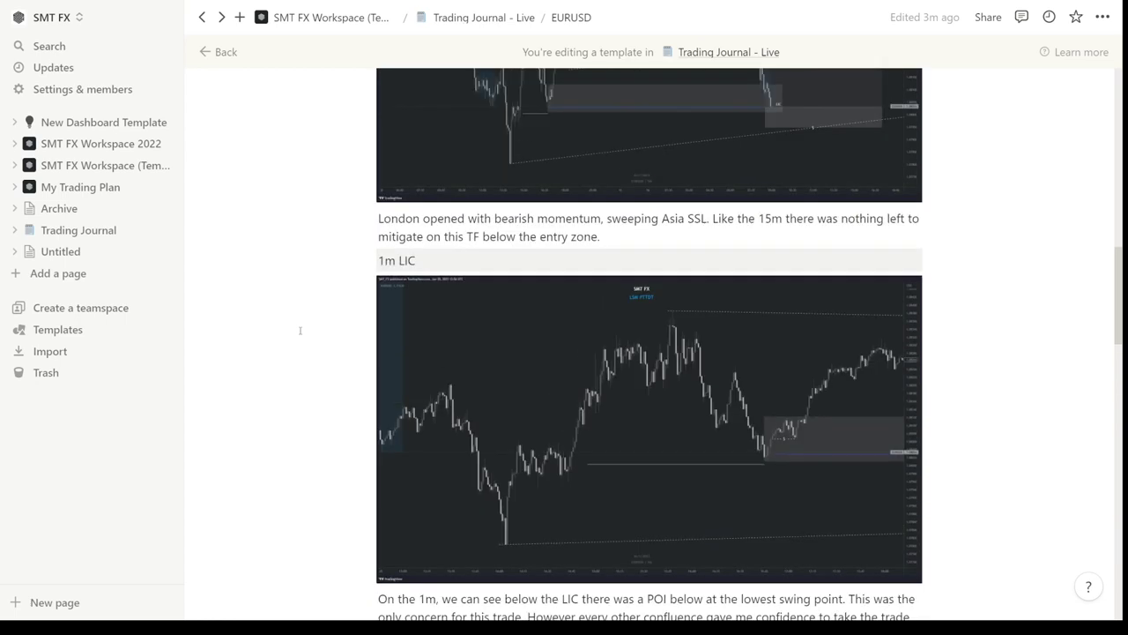
{"action": "scroll", "coordinate": [299, 331], "scroll_direction": "up", "scroll_amount": 10}
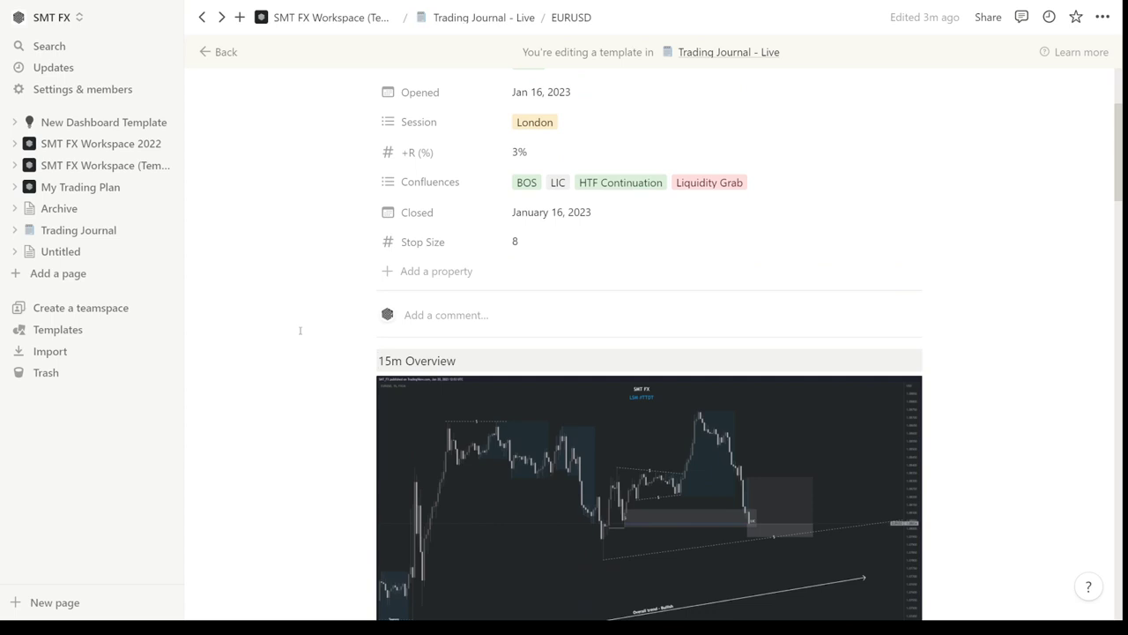
{"action": "scroll", "coordinate": [300, 330], "scroll_direction": "down", "scroll_amount": 1}
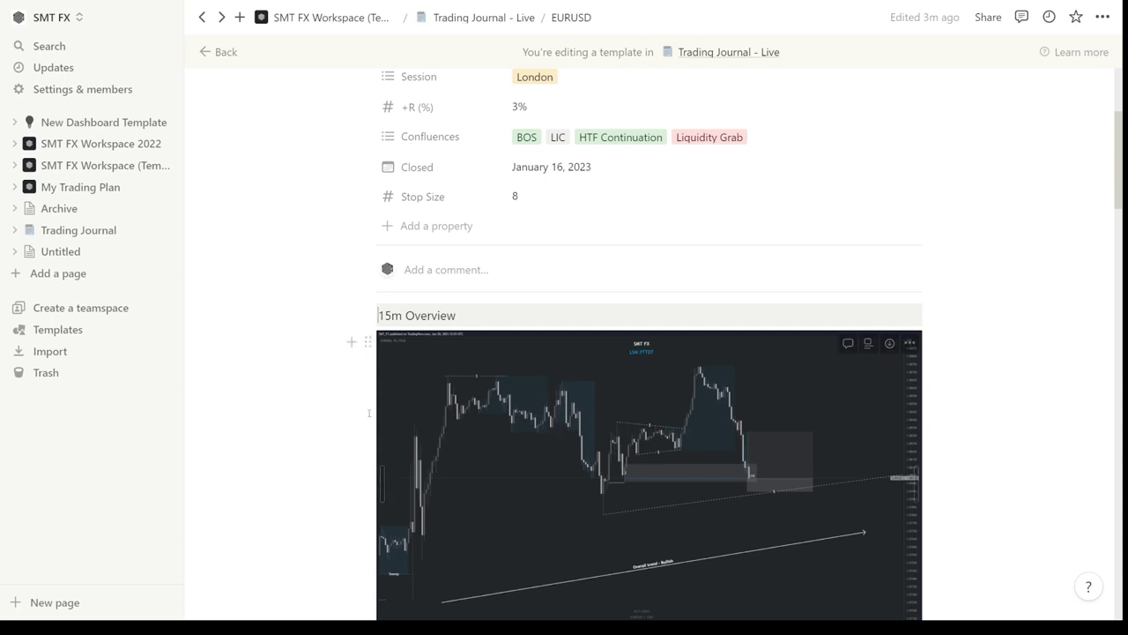
{"action": "scroll", "coordinate": [432, 414], "scroll_direction": "down", "scroll_amount": 1}
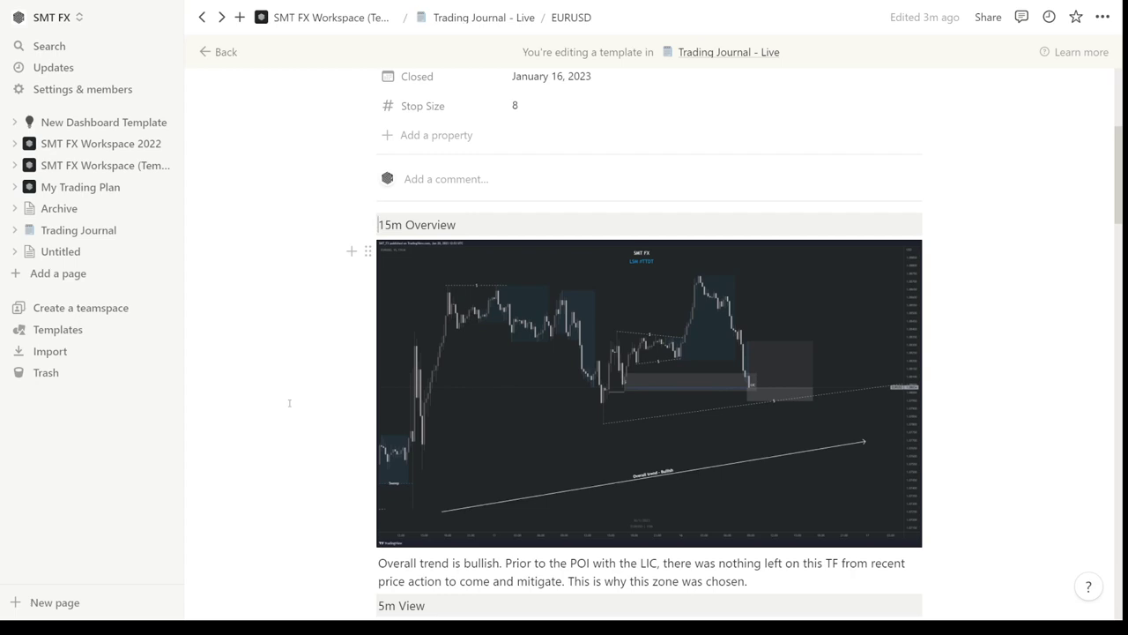
{"action": "scroll", "coordinate": [289, 403], "scroll_direction": "down", "scroll_amount": 2}
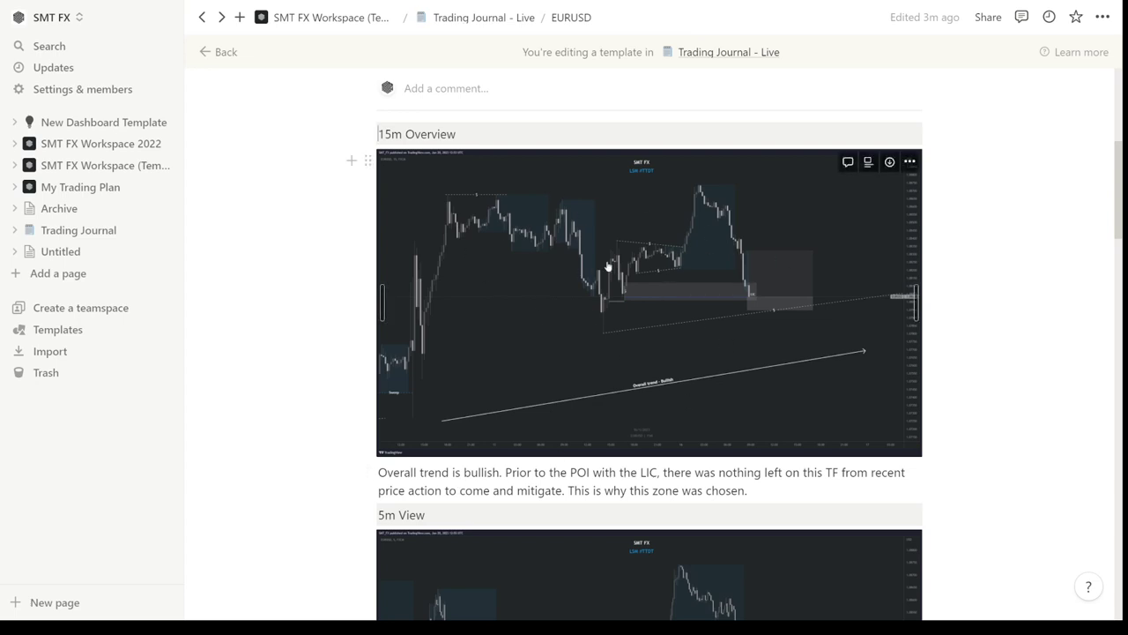
{"action": "scroll", "coordinate": [313, 370], "scroll_direction": "down", "scroll_amount": 5}
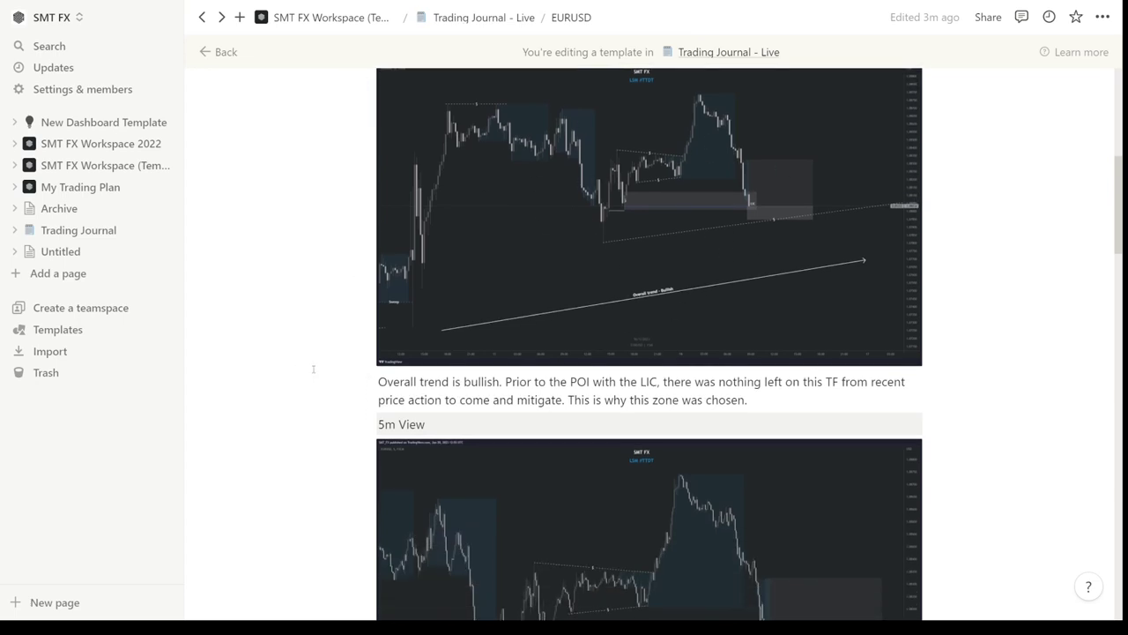
{"action": "scroll", "coordinate": [377, 403], "scroll_direction": "down", "scroll_amount": 2}
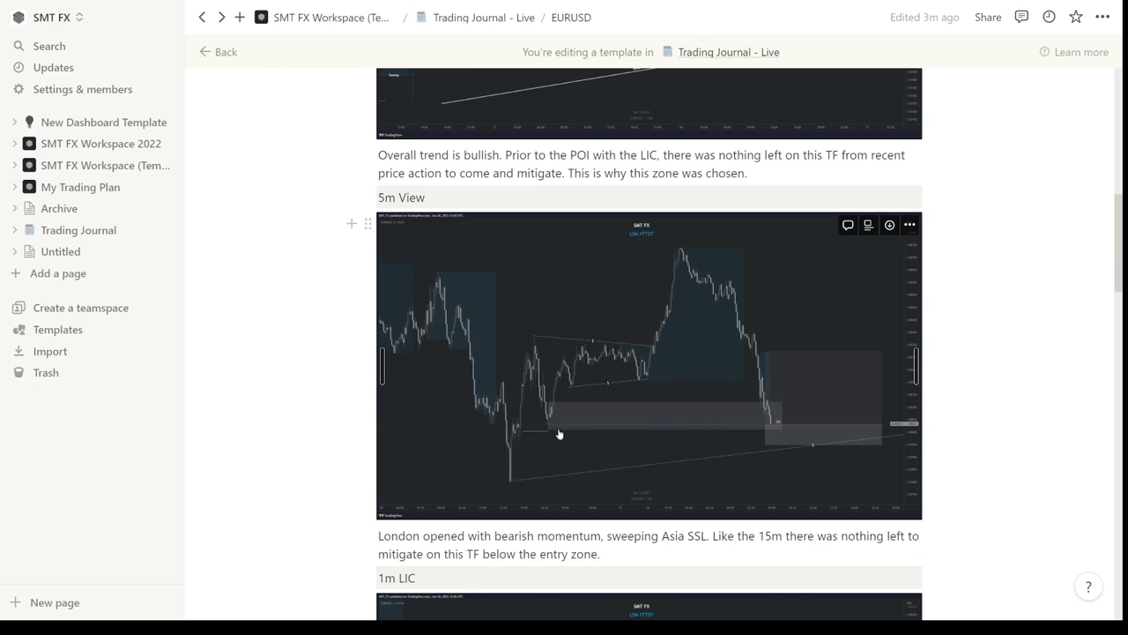
{"action": "scroll", "coordinate": [309, 449], "scroll_direction": "down", "scroll_amount": 5}
{"action": "scroll", "coordinate": [308, 449], "scroll_direction": "down", "scroll_amount": 2}
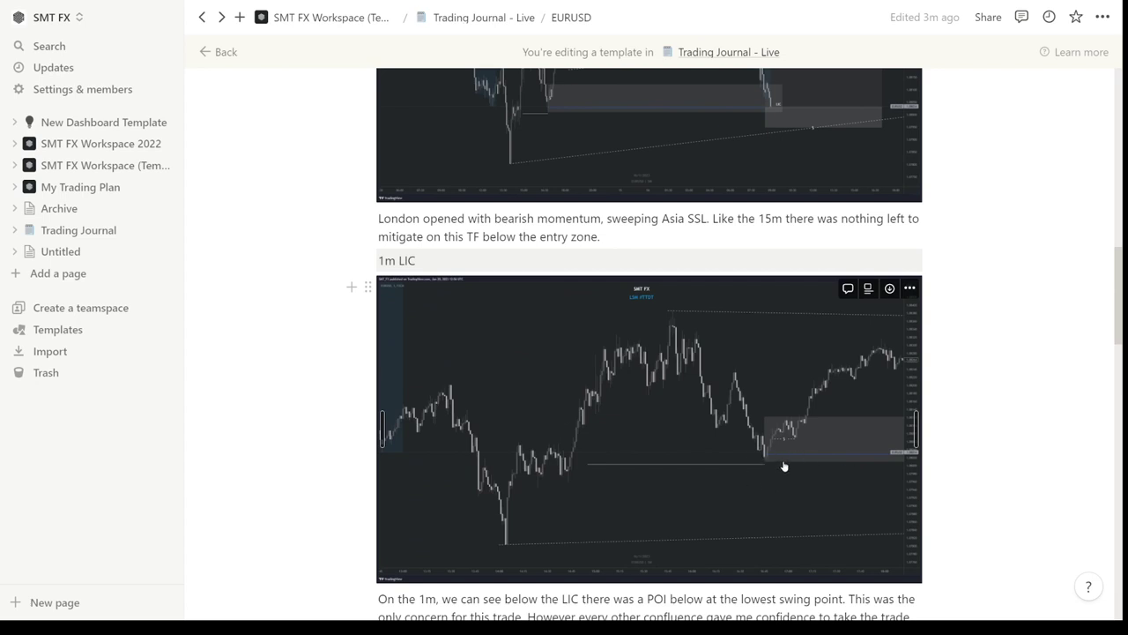
{"action": "scroll", "coordinate": [784, 466], "scroll_direction": "down", "scroll_amount": 3}
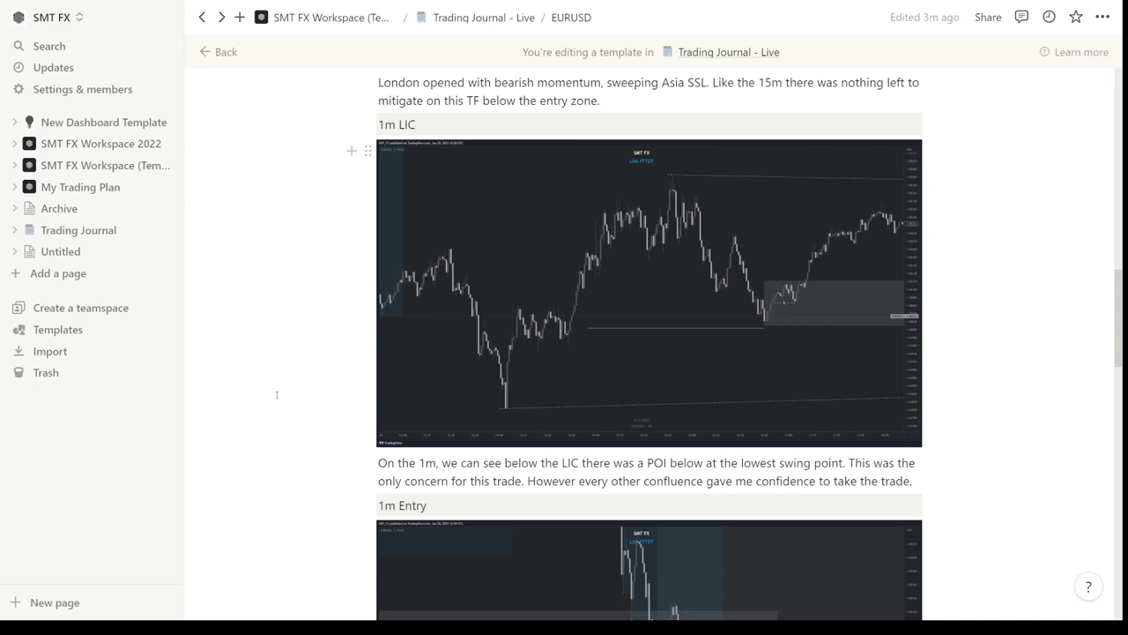
Scroll down to the '1h later…' note on closing 80% near 4R and 'Trade full closure'.
{"action": "scroll", "coordinate": [277, 397], "scroll_direction": "down", "scroll_amount": 3}
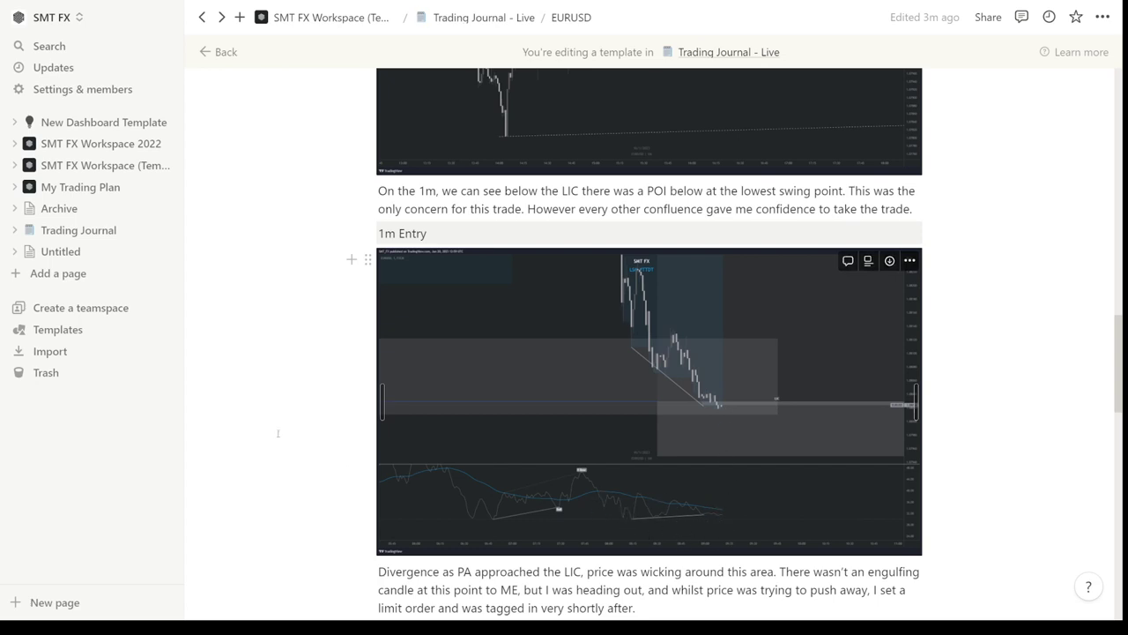
{"action": "scroll", "coordinate": [259, 417], "scroll_direction": "down", "scroll_amount": 2}
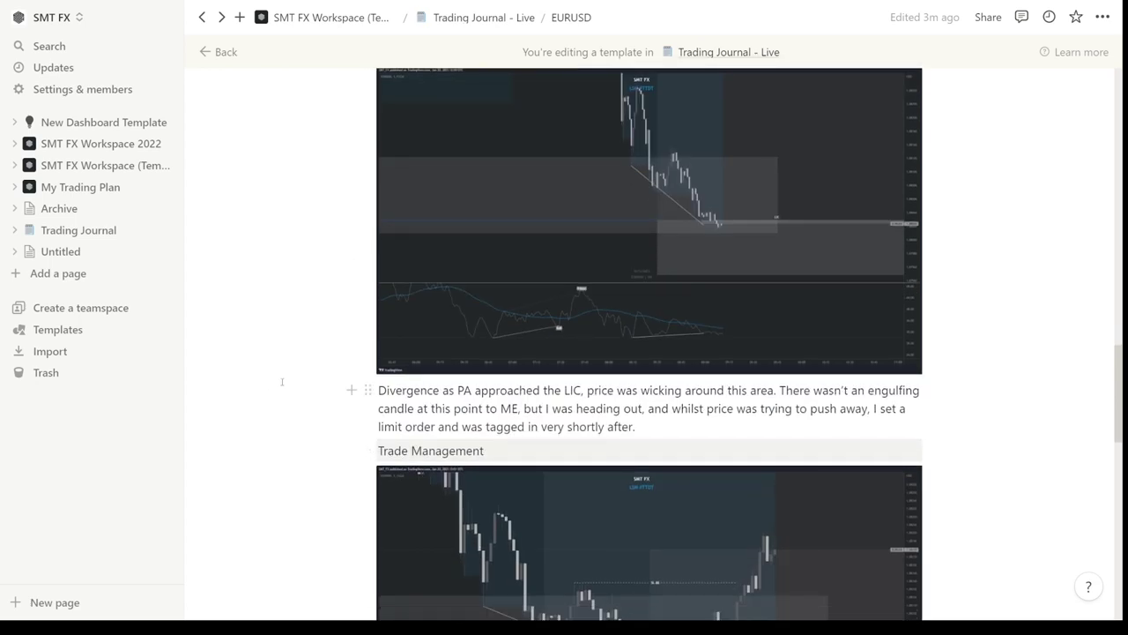
{"action": "scroll", "coordinate": [280, 380], "scroll_direction": "down", "scroll_amount": 3}
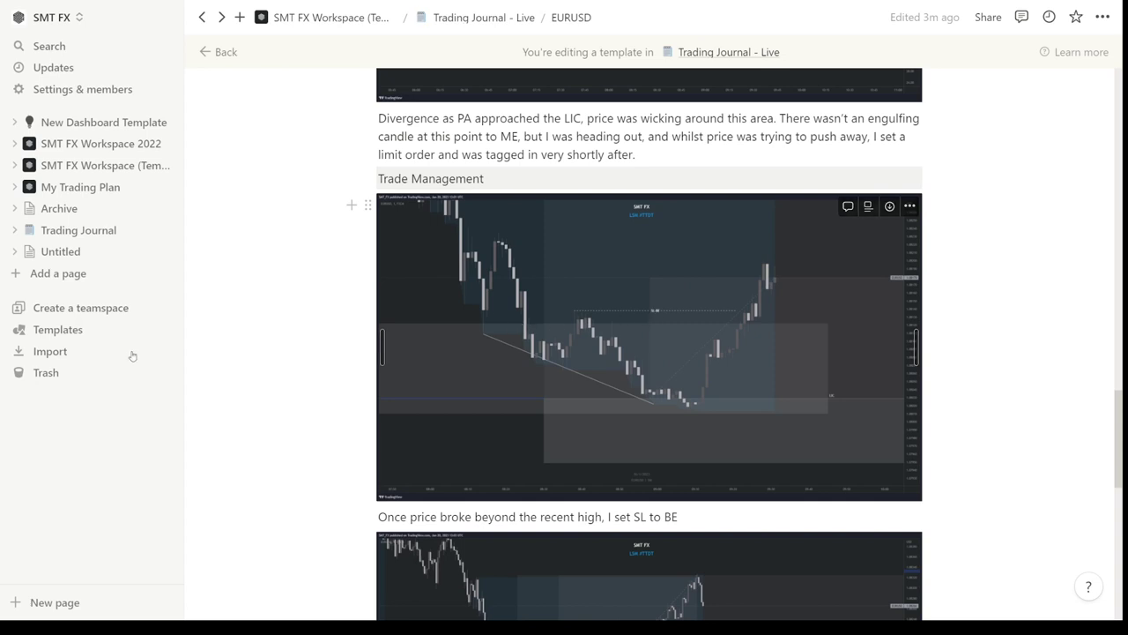
{"action": "scroll", "coordinate": [302, 371], "scroll_direction": "down", "scroll_amount": 3}
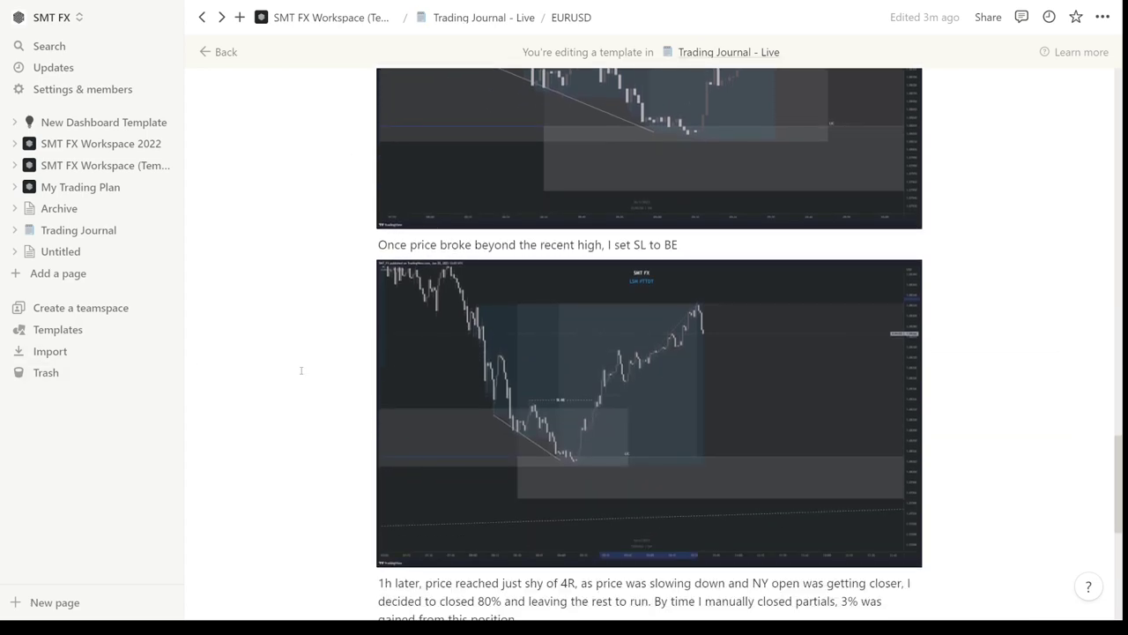
{"action": "scroll", "coordinate": [348, 370], "scroll_direction": "down", "scroll_amount": 1}
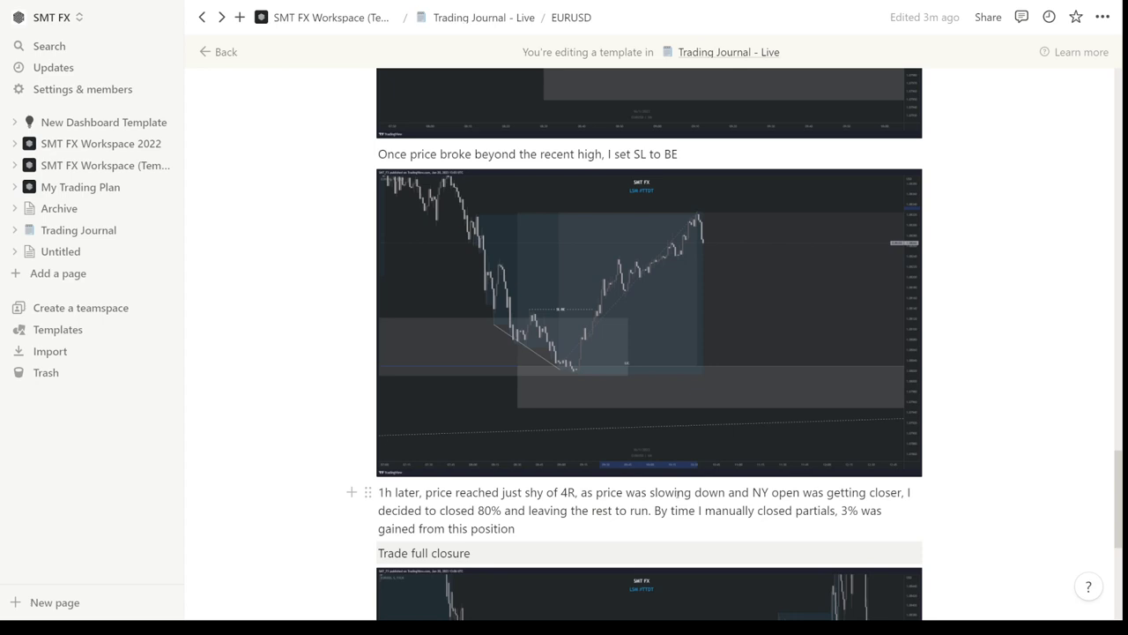
Scroll past the Trade full closure chart to the Psychology and Learning points sections.
{"action": "scroll", "coordinate": [300, 479], "scroll_direction": "down", "scroll_amount": 5}
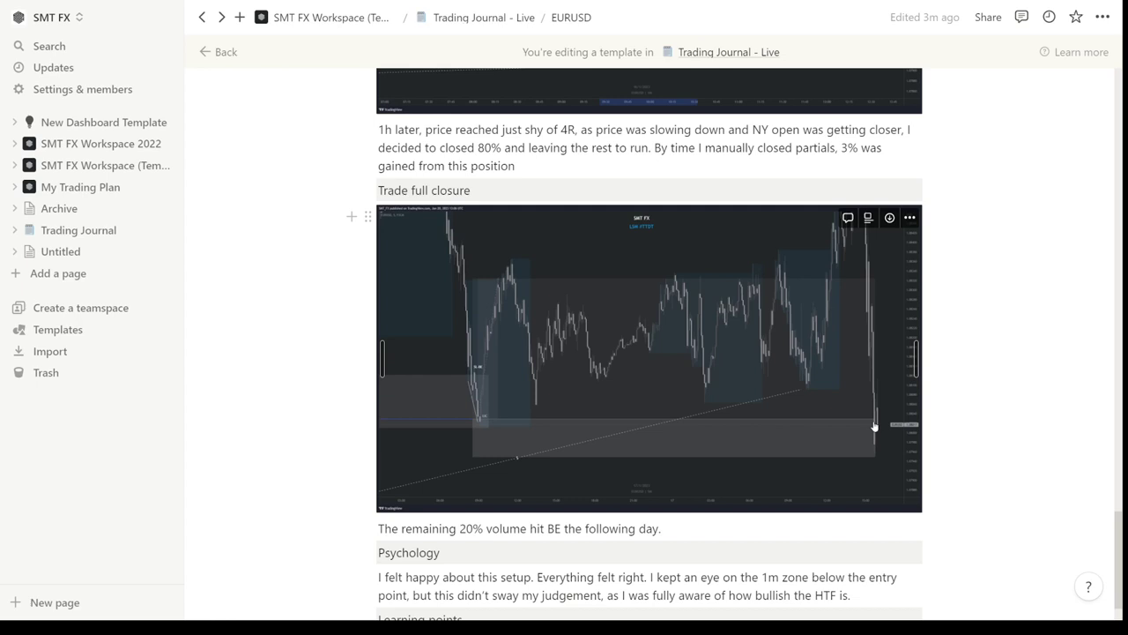
{"action": "scroll", "coordinate": [283, 431], "scroll_direction": "down", "scroll_amount": 3}
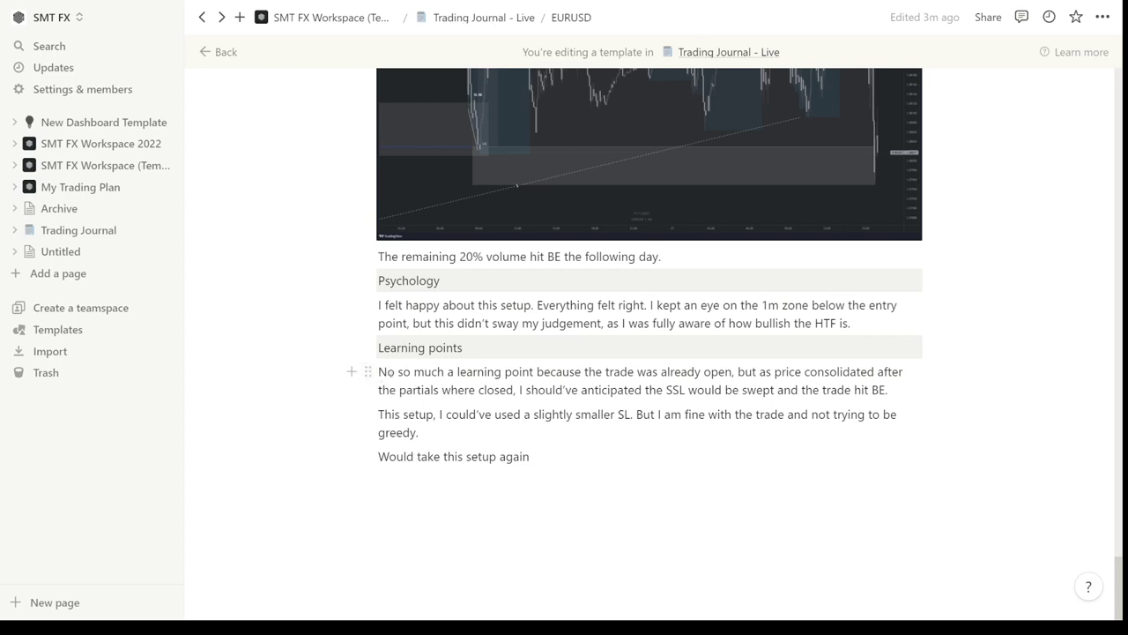
{"action": "scroll", "coordinate": [451, 371], "scroll_direction": "up", "scroll_amount": 2}
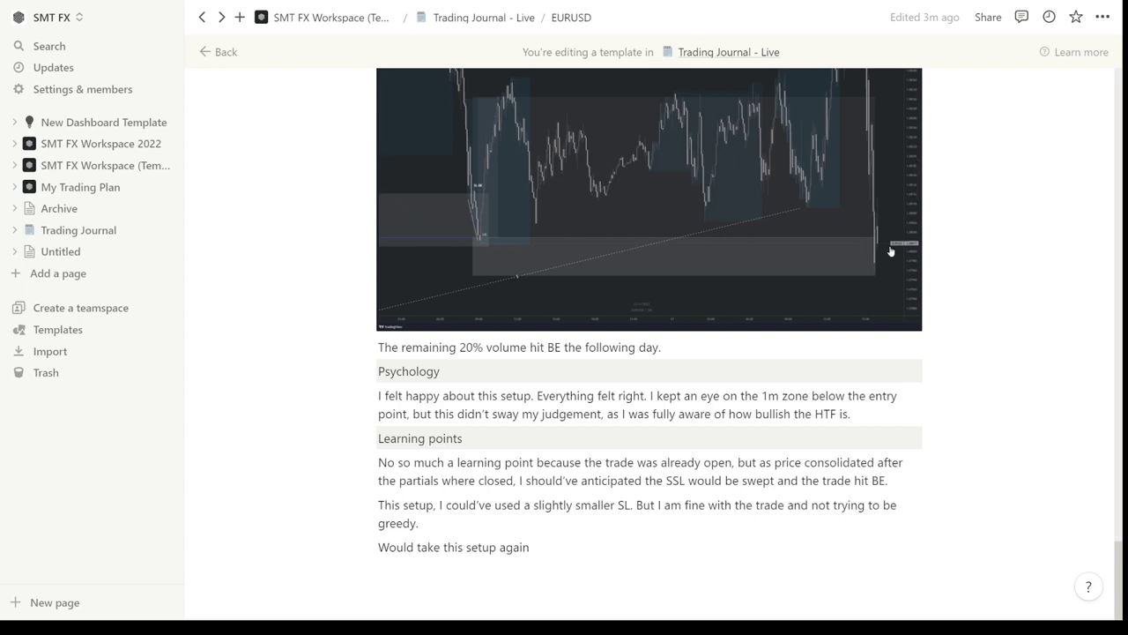
{"action": "scroll", "coordinate": [794, 278], "scroll_direction": "up", "scroll_amount": 1}
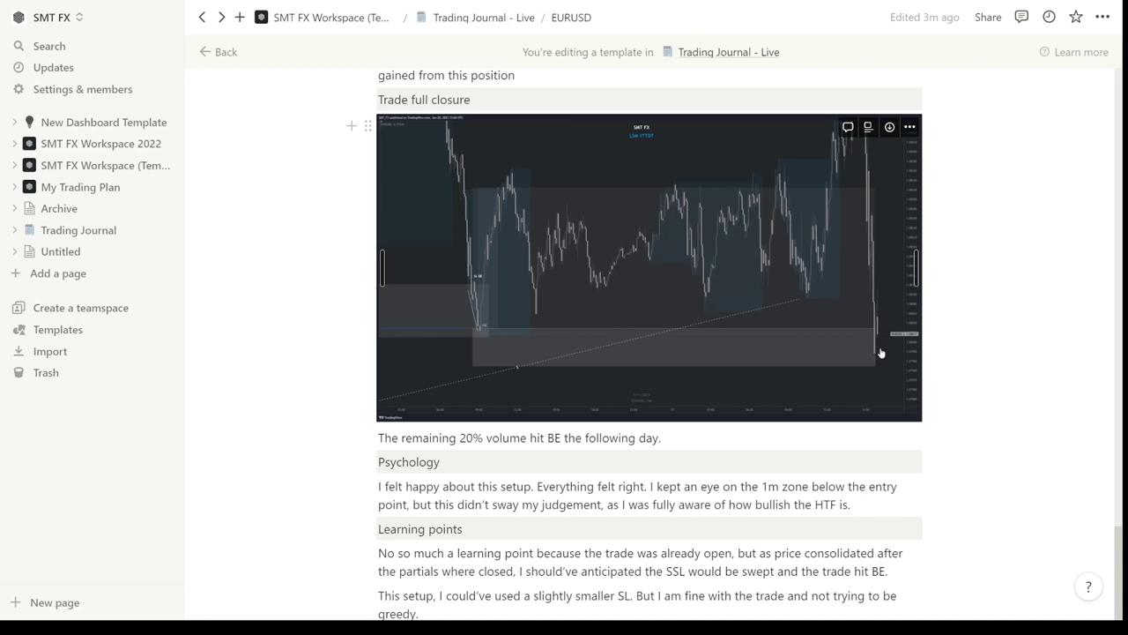
{"action": "scroll", "coordinate": [966, 465], "scroll_direction": "down", "scroll_amount": 2}
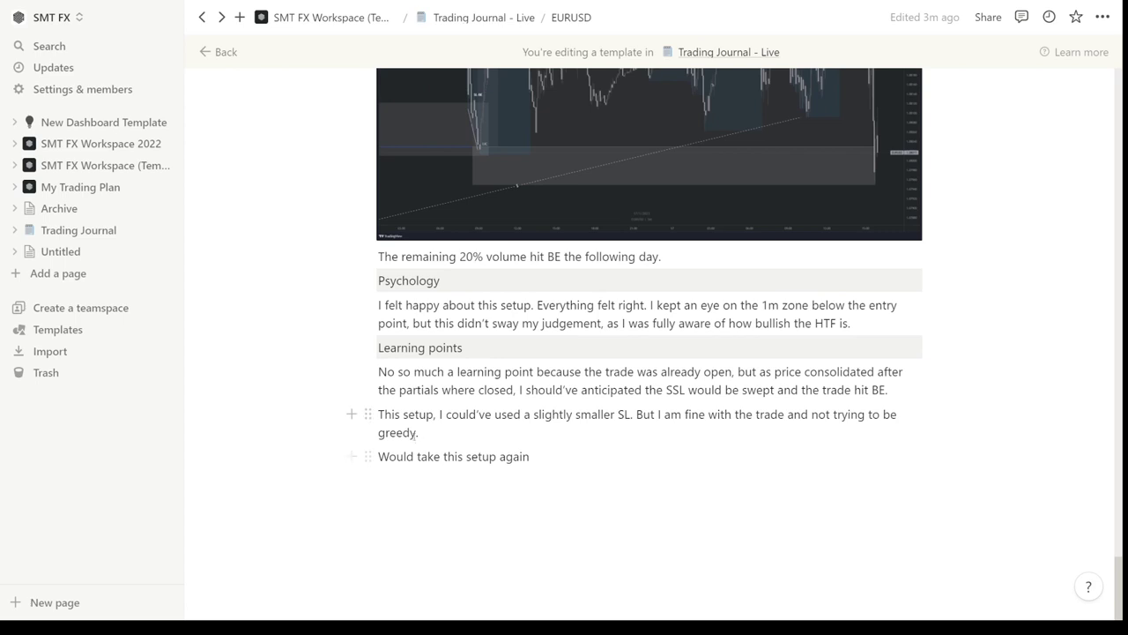
{"action": "left_click", "coordinate": [380, 414]}
Scroll back up through the earlier trade charts to review them.
{"action": "scroll", "coordinate": [451, 422], "scroll_direction": "up", "scroll_amount": 2}
{"action": "scroll", "coordinate": [450, 422], "scroll_direction": "up", "scroll_amount": 4}
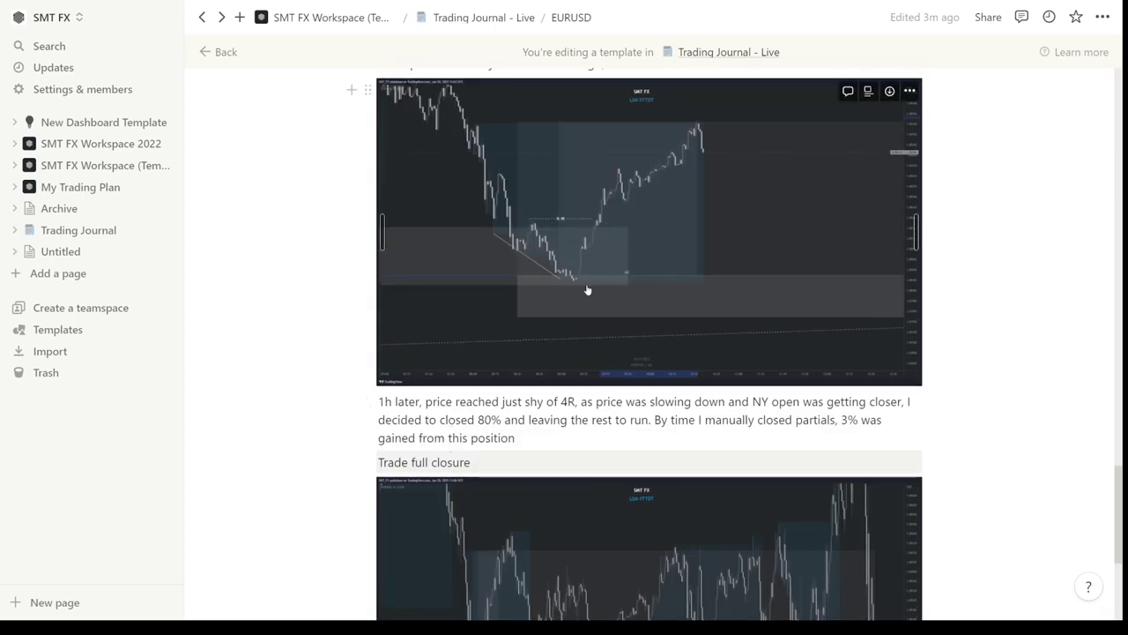
{"action": "scroll", "coordinate": [467, 320], "scroll_direction": "up", "scroll_amount": 6}
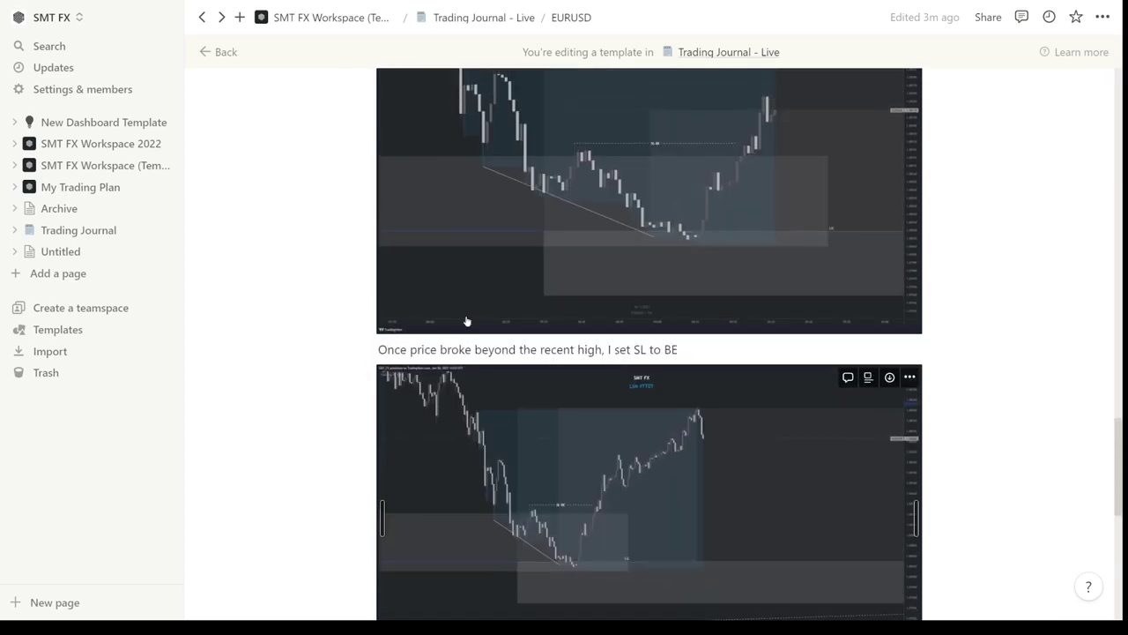
{"action": "scroll", "coordinate": [467, 321], "scroll_direction": "up", "scroll_amount": 10}
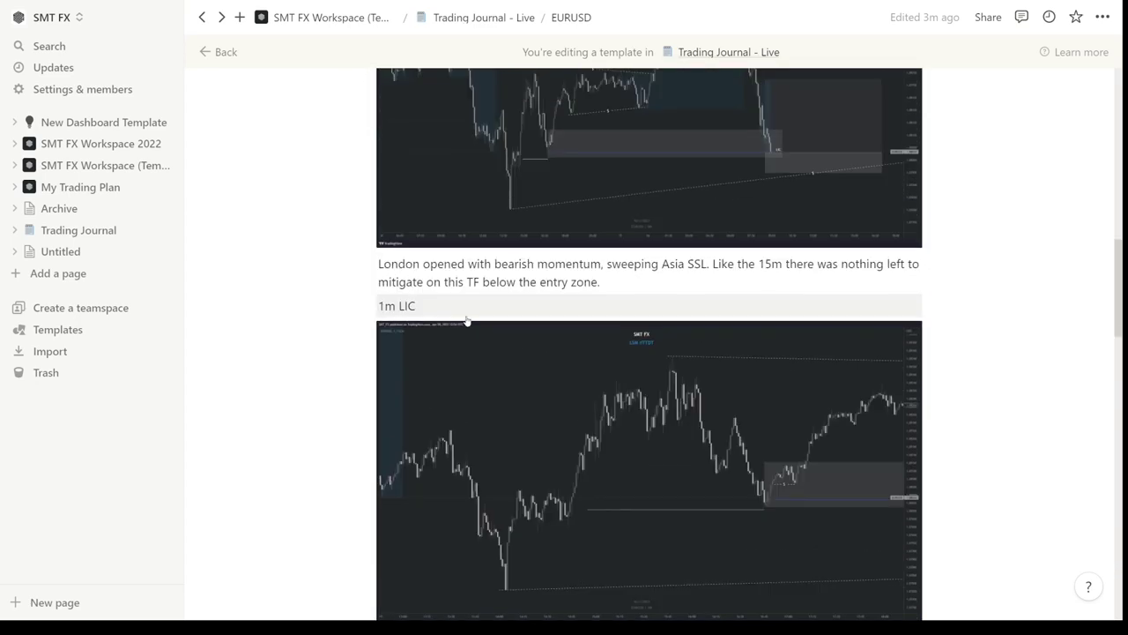
{"action": "scroll", "coordinate": [467, 315], "scroll_direction": "up", "scroll_amount": 2}
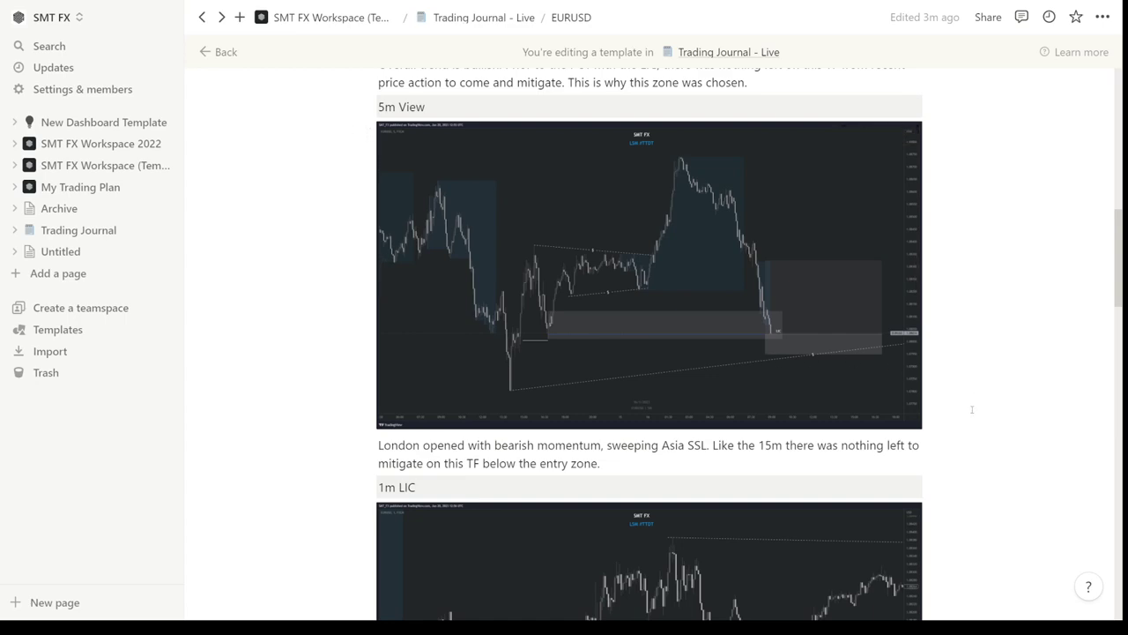
Highlight the final line 'Would take this setup again', then scroll back up to Trade full closure.
{"action": "scroll", "coordinate": [972, 409], "scroll_direction": "down", "scroll_amount": 15}
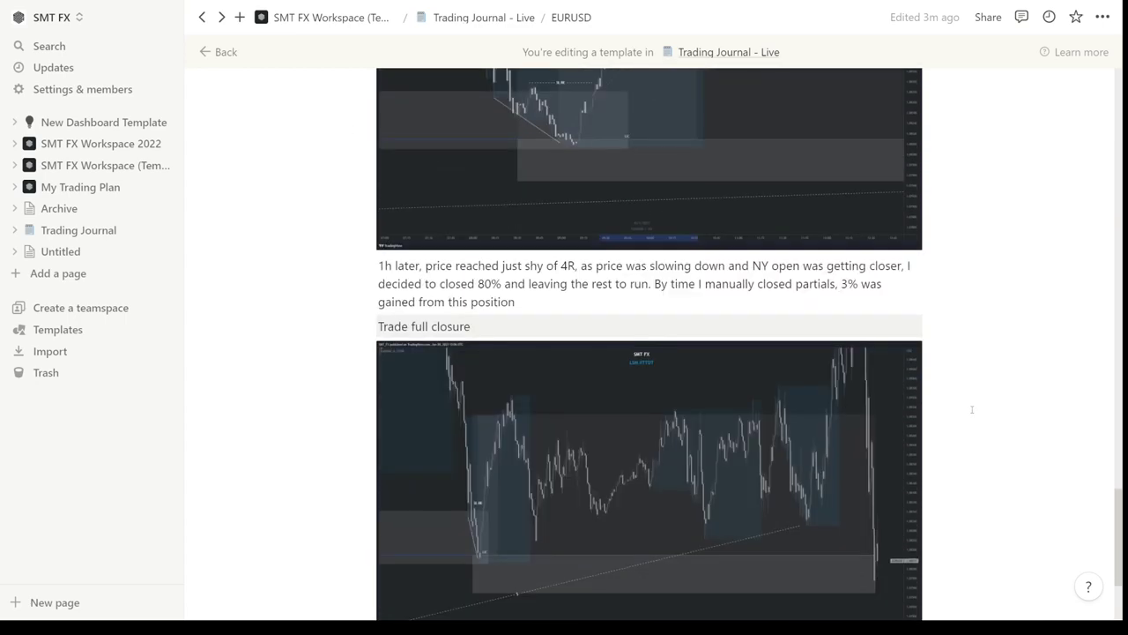
{"action": "scroll", "coordinate": [972, 409], "scroll_direction": "down", "scroll_amount": 5}
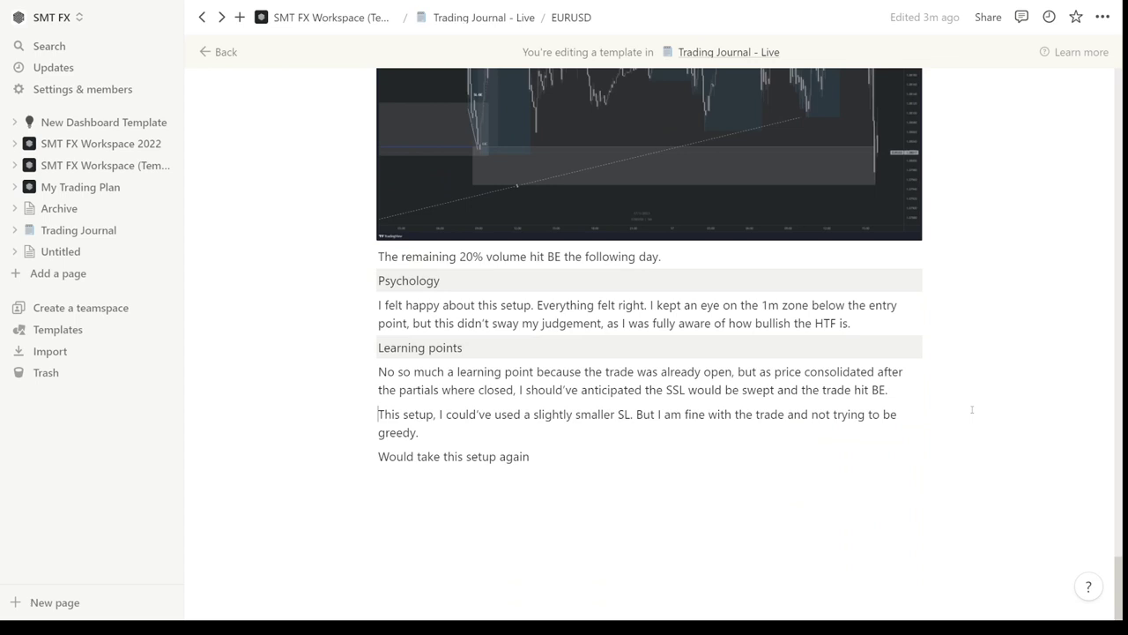
{"action": "left_click_drag", "start_coordinate": [378, 457], "coordinate": [537, 458]}
{"action": "left_click", "coordinate": [555, 497]}
{"action": "scroll", "coordinate": [980, 463], "scroll_direction": "up", "scroll_amount": 2}
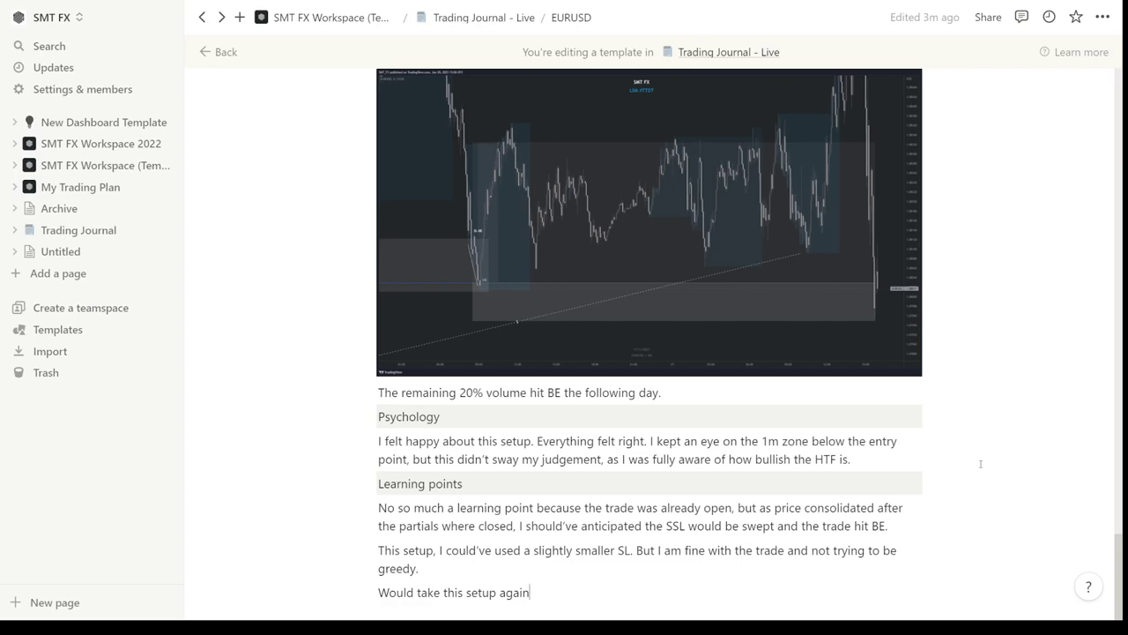
Scroll up to the page properties, then down to the 15m bullish-trend overview and '5m View' heading.
{"action": "scroll", "coordinate": [992, 472], "scroll_direction": "up", "scroll_amount": 15}
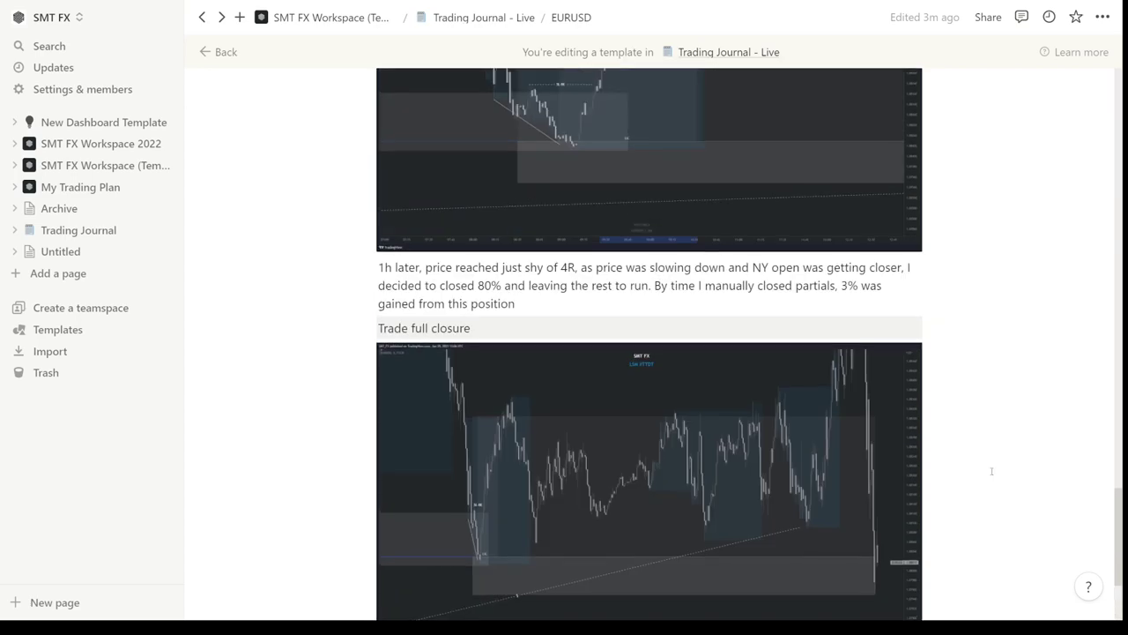
{"action": "scroll", "coordinate": [991, 472], "scroll_direction": "up", "scroll_amount": 10}
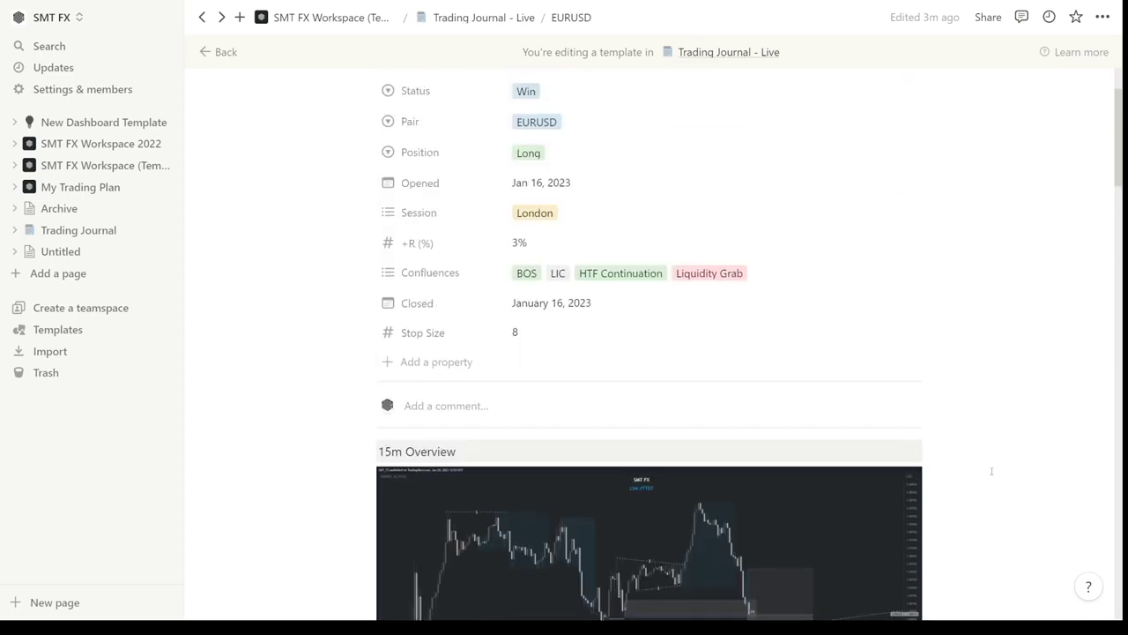
{"action": "scroll", "coordinate": [992, 472], "scroll_direction": "up", "scroll_amount": 3}
{"action": "scroll", "coordinate": [990, 471], "scroll_direction": "down", "scroll_amount": 10}
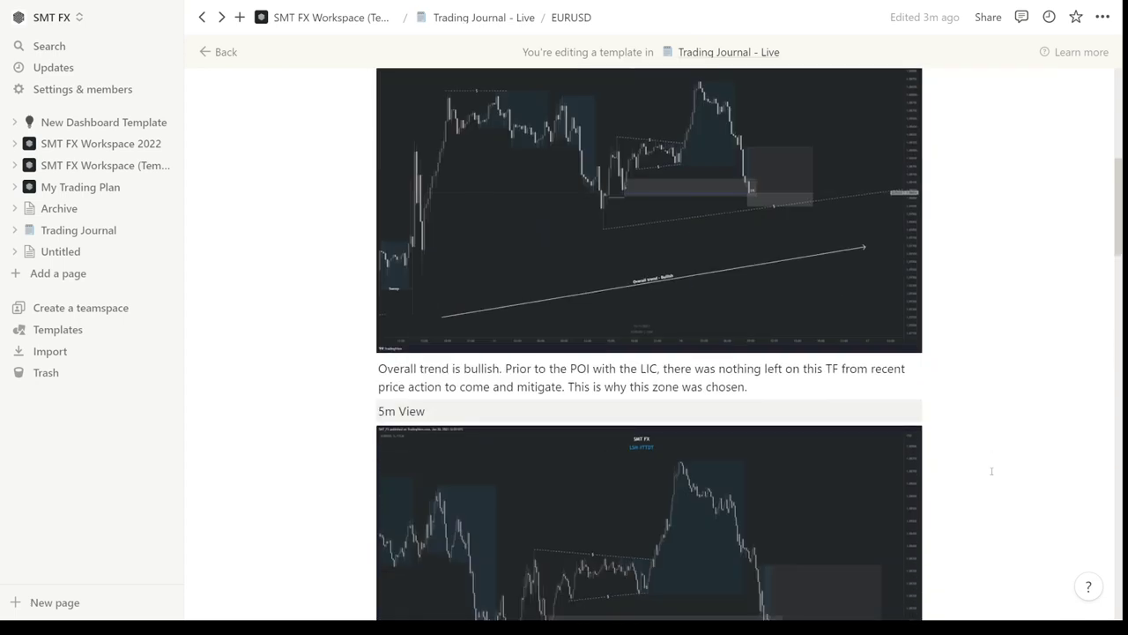